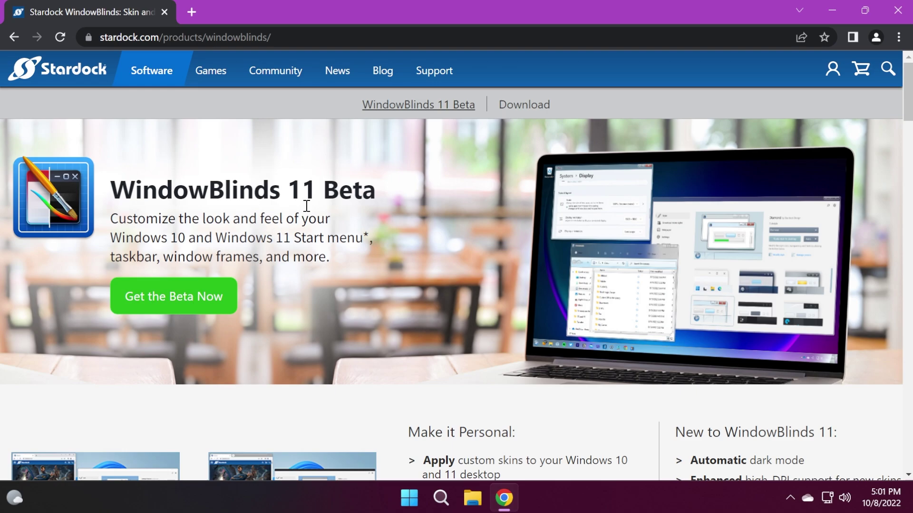
Step: Return to the WindowBlinds page and start the WindowBlinds 11 Beta 30-day free trial download
{"action": "key", "text": "alt+Left"}
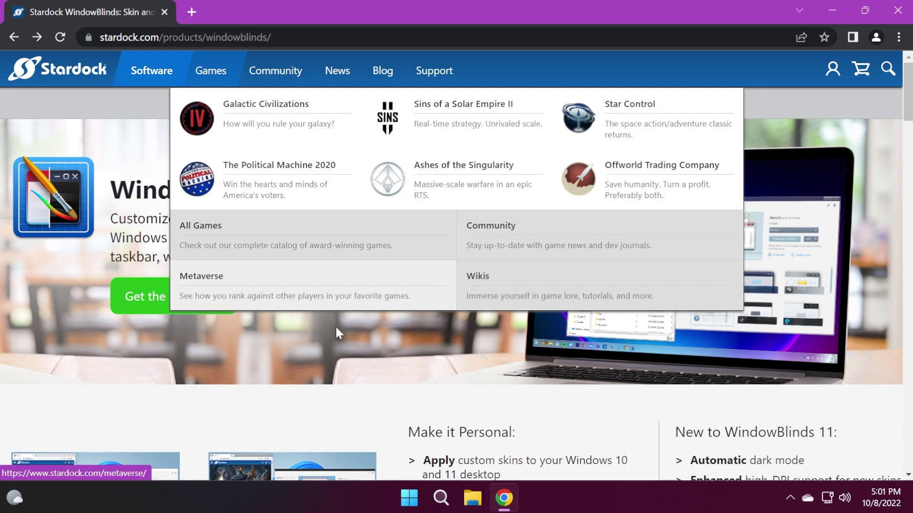
{"action": "left_click", "coordinate": [183, 309]}
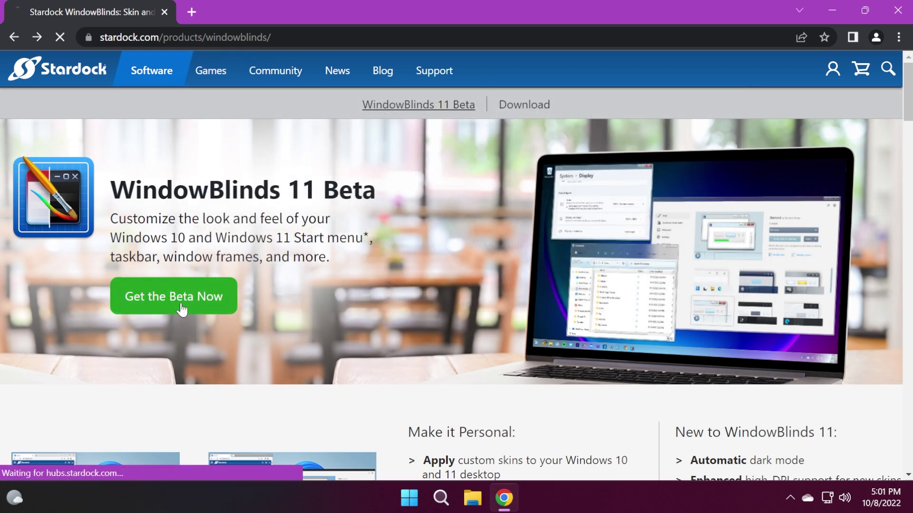
{"action": "scroll", "coordinate": [304, 333], "scroll_direction": "down", "scroll_amount": 2}
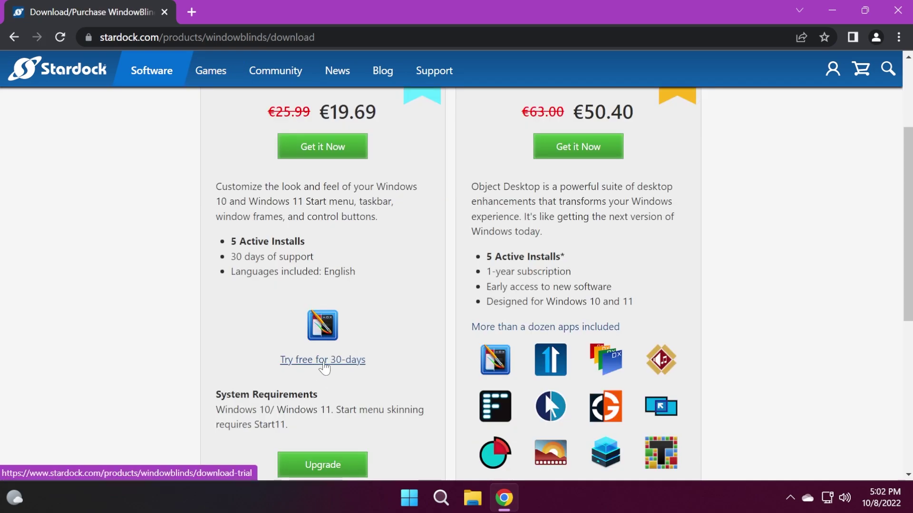
{"action": "left_click", "coordinate": [328, 364]}
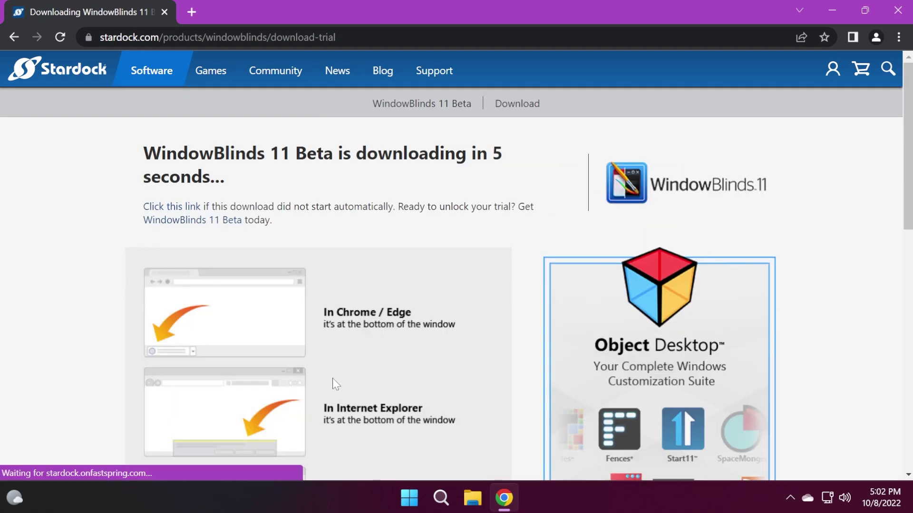
{"action": "left_click", "coordinate": [504, 498]}
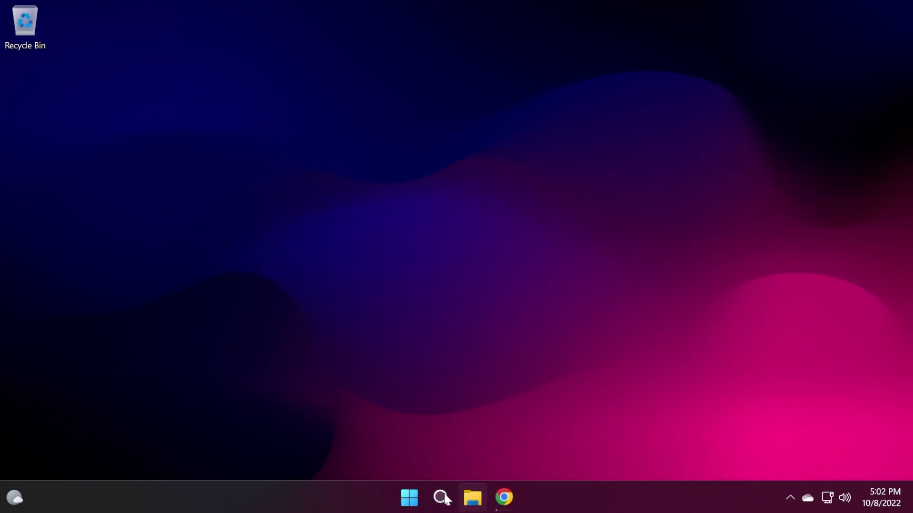
{"action": "left_click", "coordinate": [441, 497]}
{"action": "type", "text": "version"}
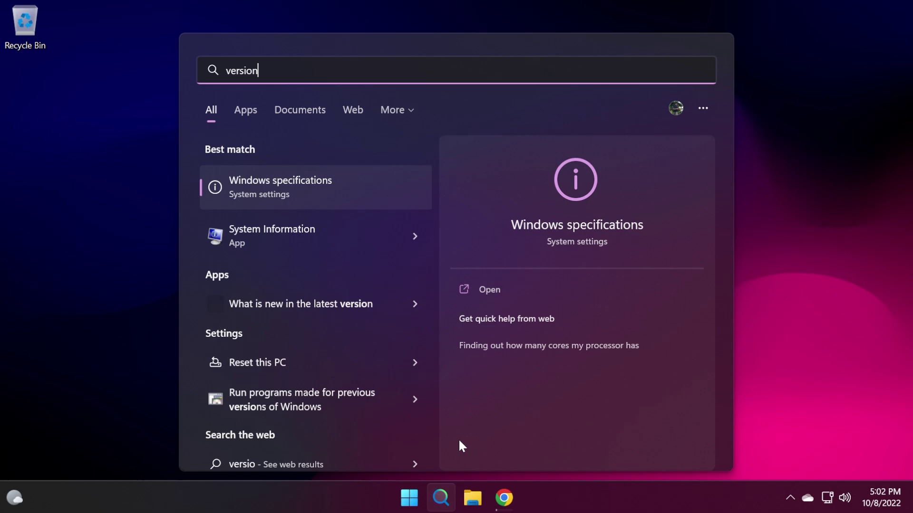
{"action": "left_click", "coordinate": [305, 319]}
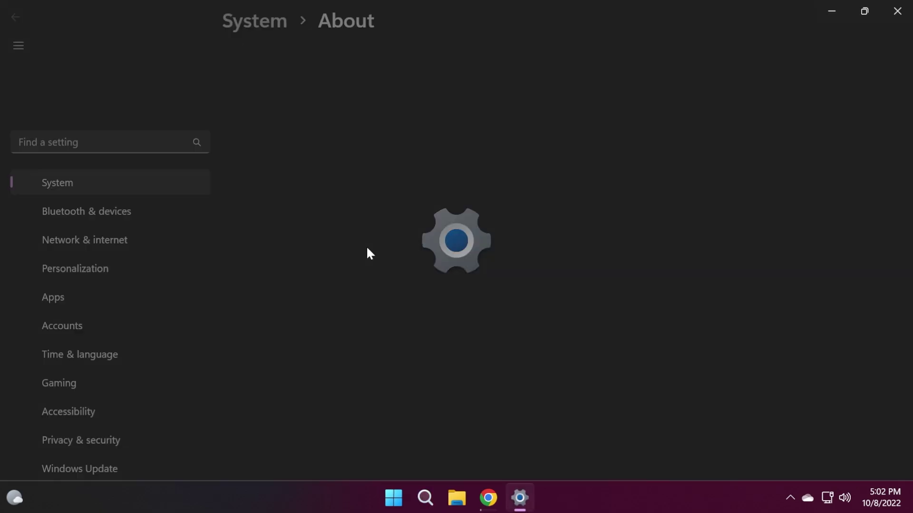
{"action": "scroll", "coordinate": [367, 248], "scroll_direction": "down", "scroll_amount": 5}
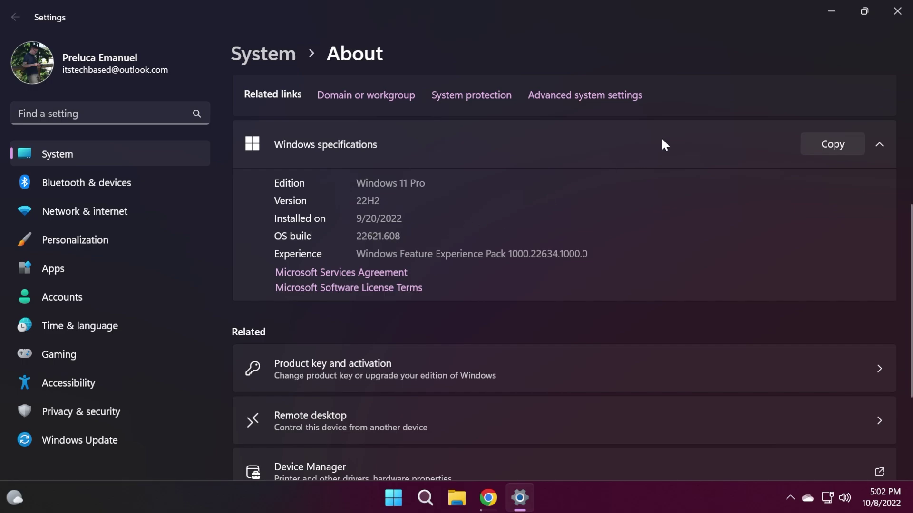
{"action": "left_click", "coordinate": [897, 11]}
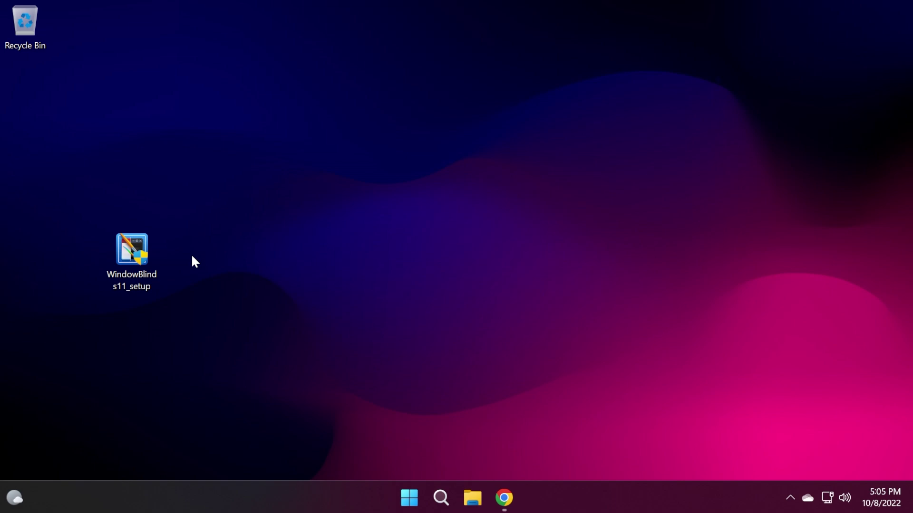
Step: Run WindowBlinds11_setup, accept the licence and install to the default folder
{"action": "double_click", "coordinate": [129, 261]}
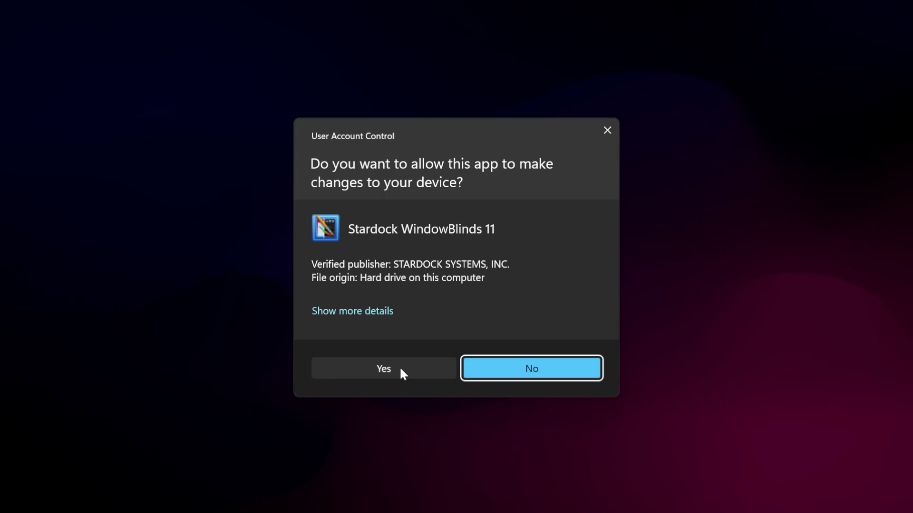
{"action": "left_click", "coordinate": [399, 370]}
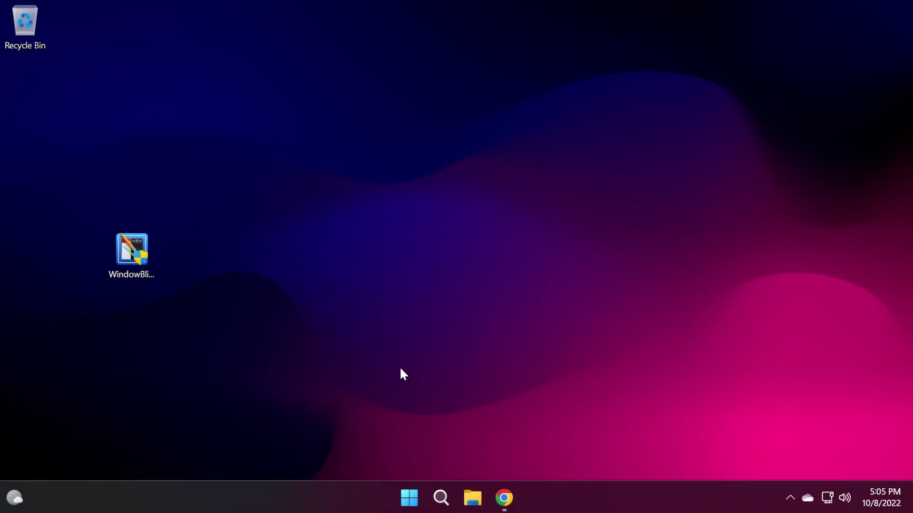
{"action": "left_click", "coordinate": [378, 332]}
{"action": "key", "text": "Return"}
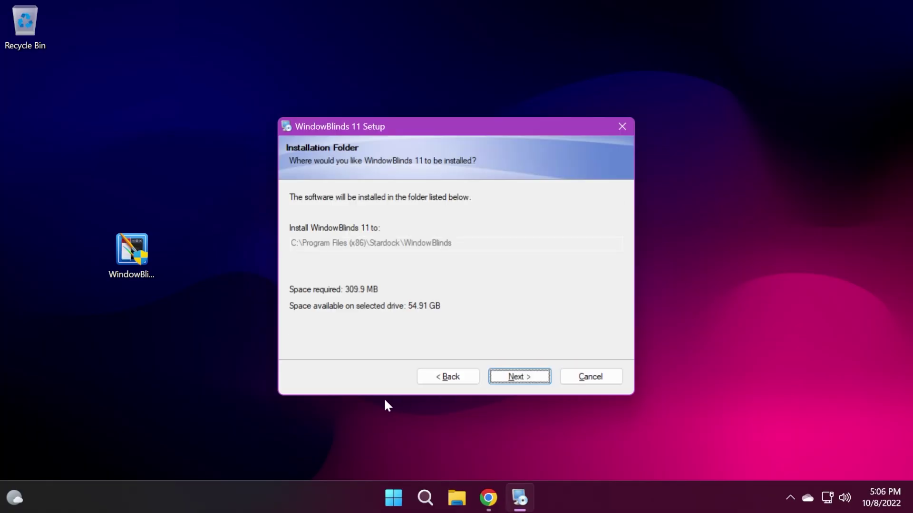
{"action": "key", "text": "Return"}
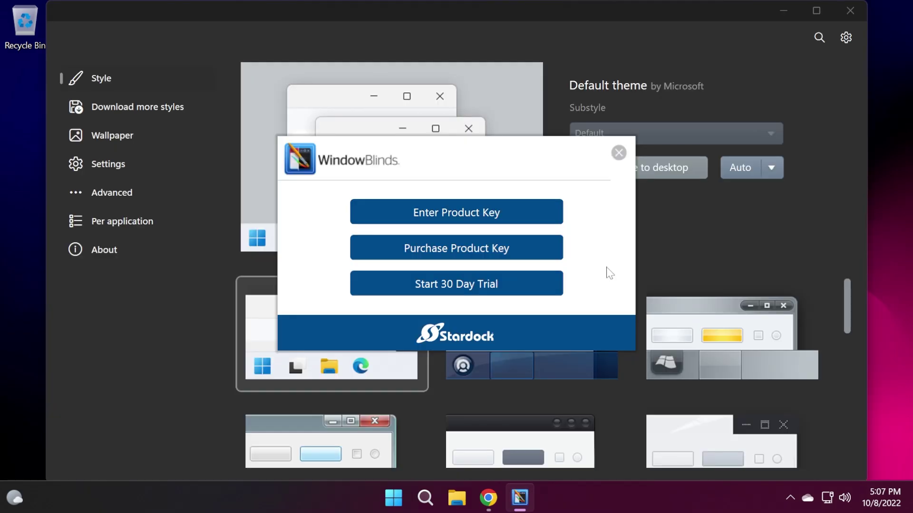
Step: Start the 30-day trial and finish activation
{"action": "left_click", "coordinate": [457, 292]}
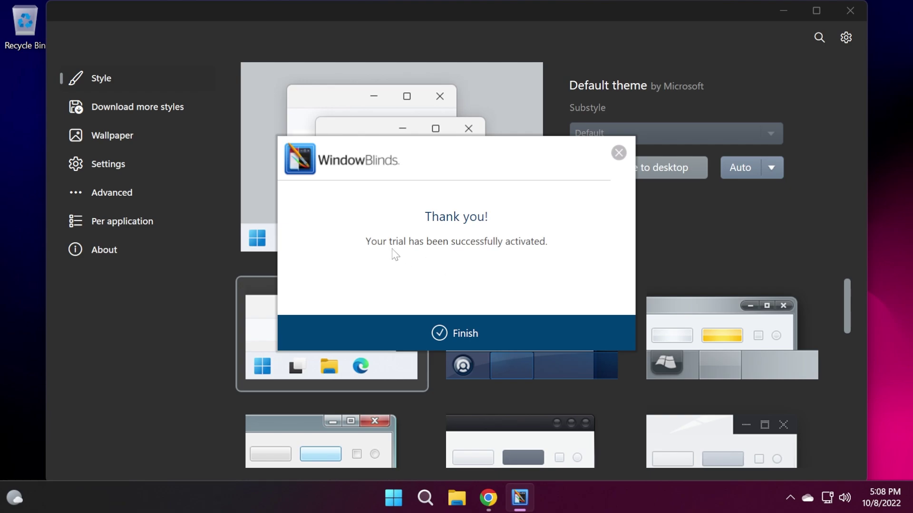
{"action": "left_click", "coordinate": [484, 323]}
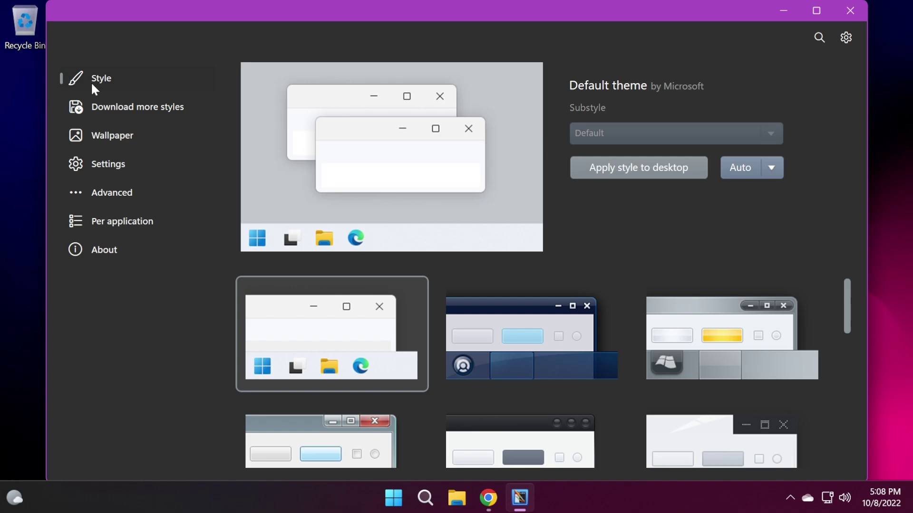
Step: Apply the Precision (Windows 7) style to the desktop, accept the tip, and hide WindowBlinds
{"action": "scroll", "coordinate": [840, 410], "scroll_direction": "down", "scroll_amount": 5}
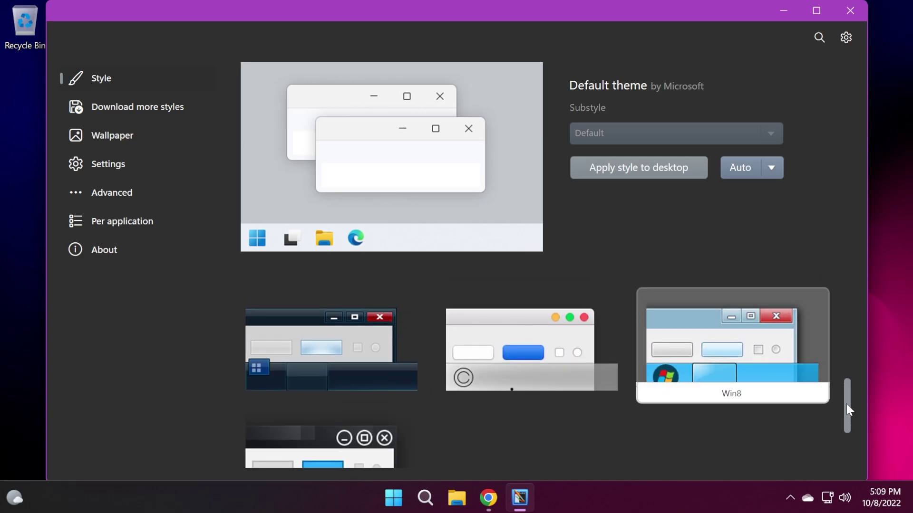
{"action": "left_click_drag", "start_coordinate": [850, 404], "coordinate": [853, 305]}
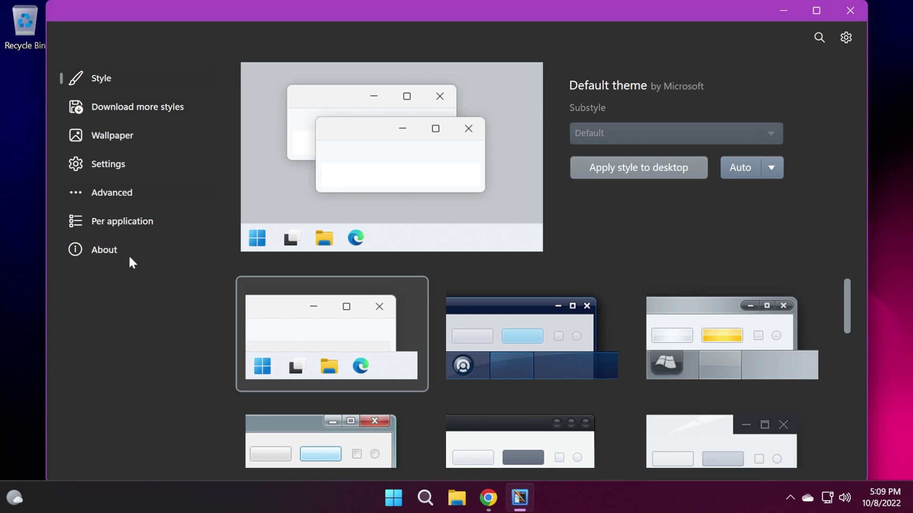
{"action": "left_click_drag", "start_coordinate": [847, 301], "coordinate": [849, 371]}
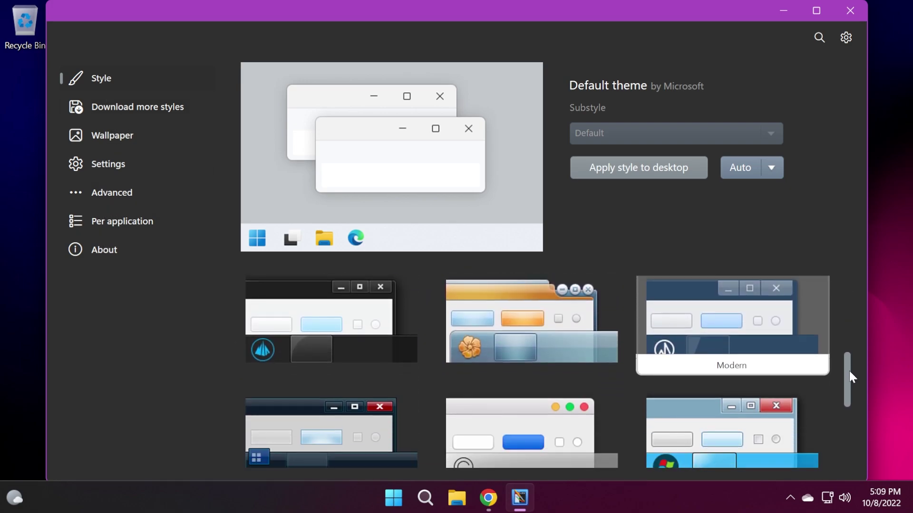
{"action": "left_click", "coordinate": [346, 432]}
{"action": "left_click", "coordinate": [642, 166]}
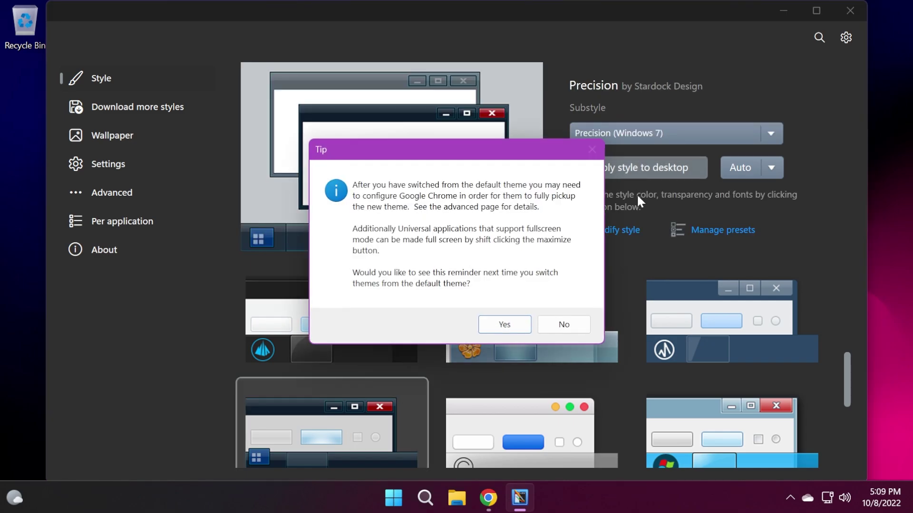
{"action": "left_click", "coordinate": [504, 325]}
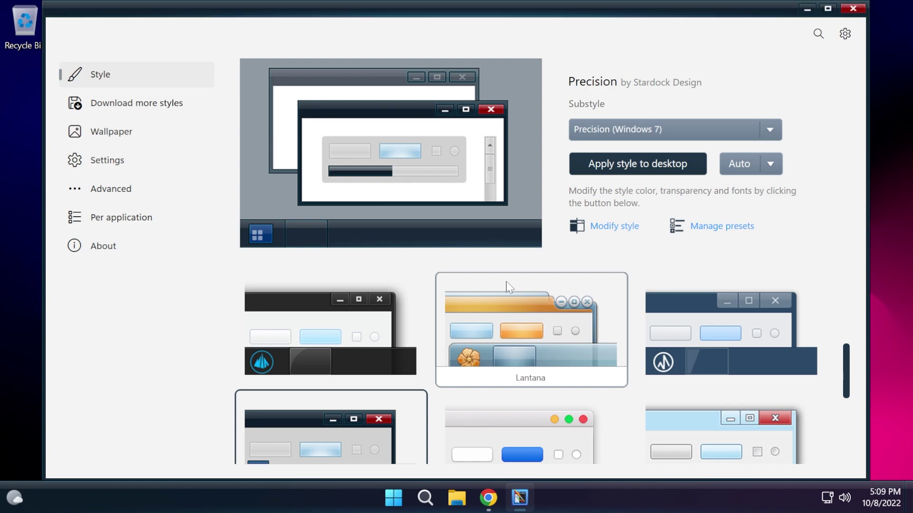
{"action": "key", "text": "super+d"}
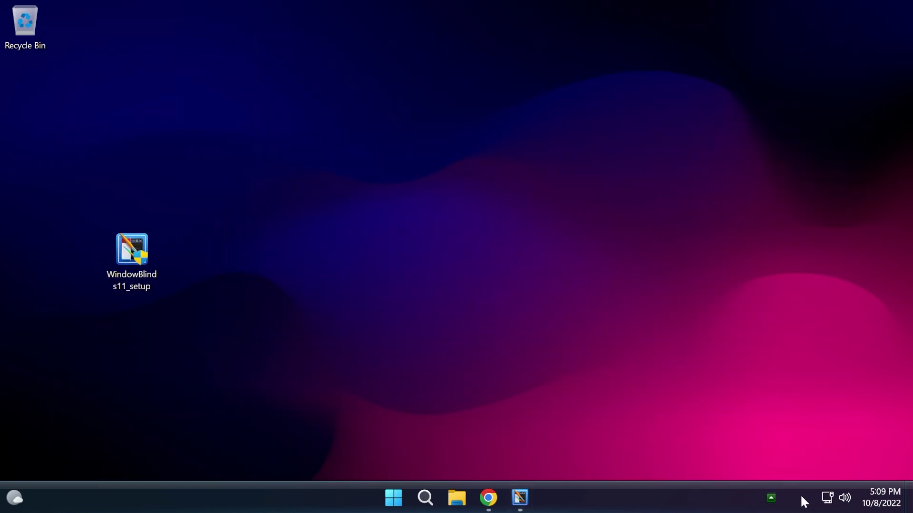
Step: Check the Precision frame on File Explorer's This PC window, then return to WindowBlinds
{"action": "left_click", "coordinate": [771, 497]}
{"action": "left_click", "coordinate": [699, 448]}
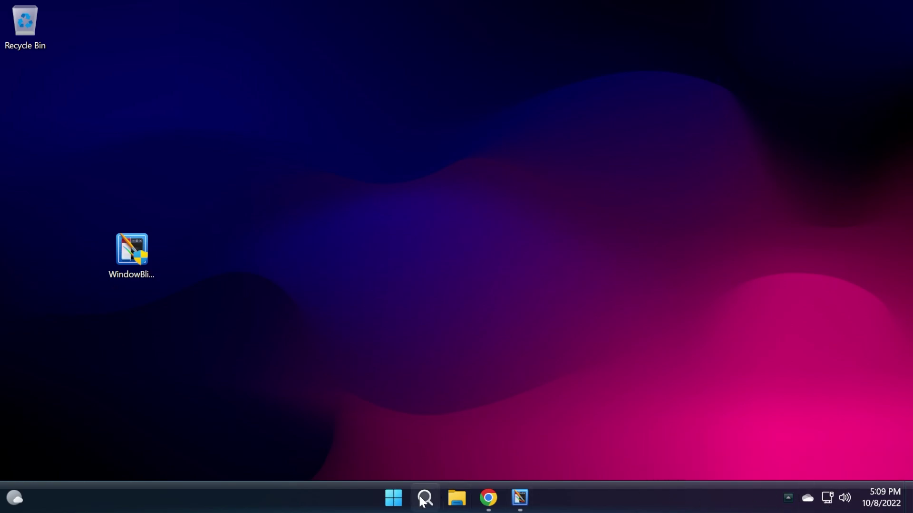
{"action": "left_click", "coordinate": [457, 499]}
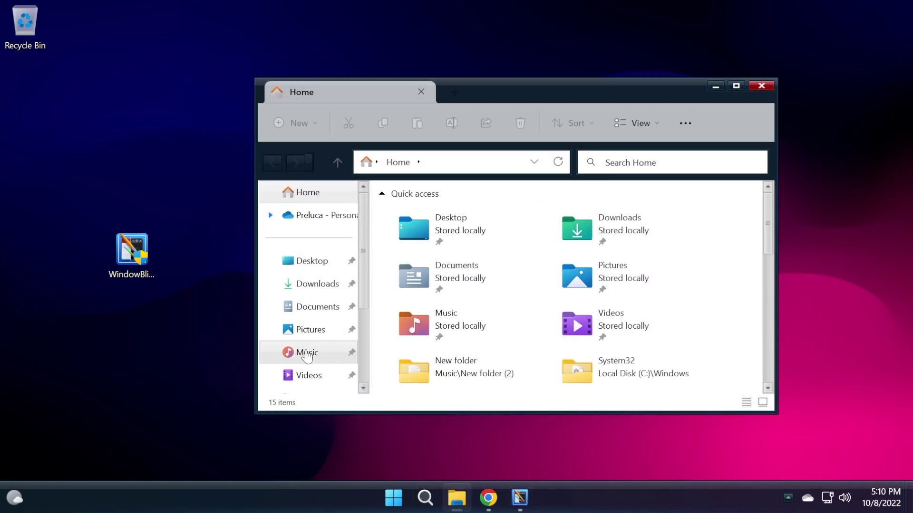
{"action": "scroll", "coordinate": [280, 362], "scroll_direction": "down", "scroll_amount": 3}
{"action": "left_click", "coordinate": [309, 339]}
{"action": "mouse_move", "coordinate": [540, 98]}
{"action": "left_mouse_down"}
{"action": "mouse_move", "coordinate": [478, 93]}
{"action": "mouse_move", "coordinate": [556, 102]}
{"action": "left_mouse_up"}
{"action": "left_click", "coordinate": [701, 95]}
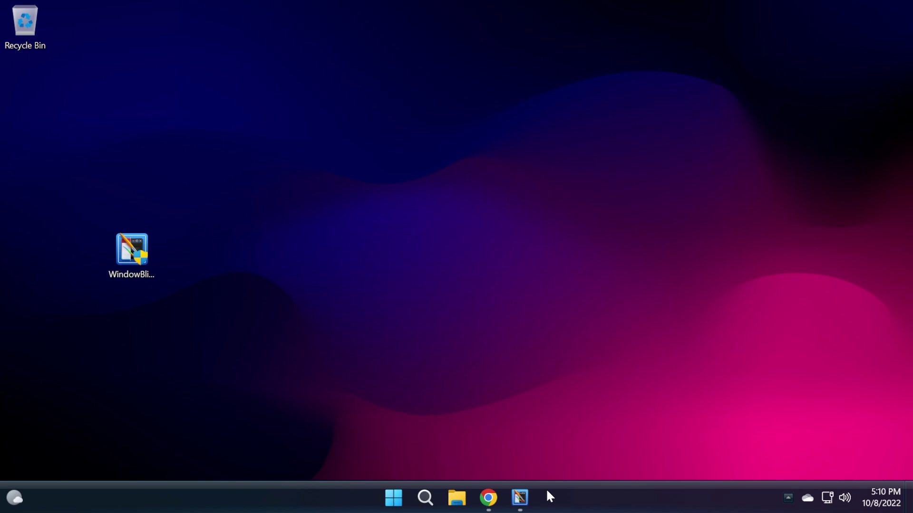
{"action": "left_click", "coordinate": [519, 497]}
Step: Select The Captain style and apply it to the desktop
{"action": "scroll", "coordinate": [729, 281], "scroll_direction": "down", "scroll_amount": 3}
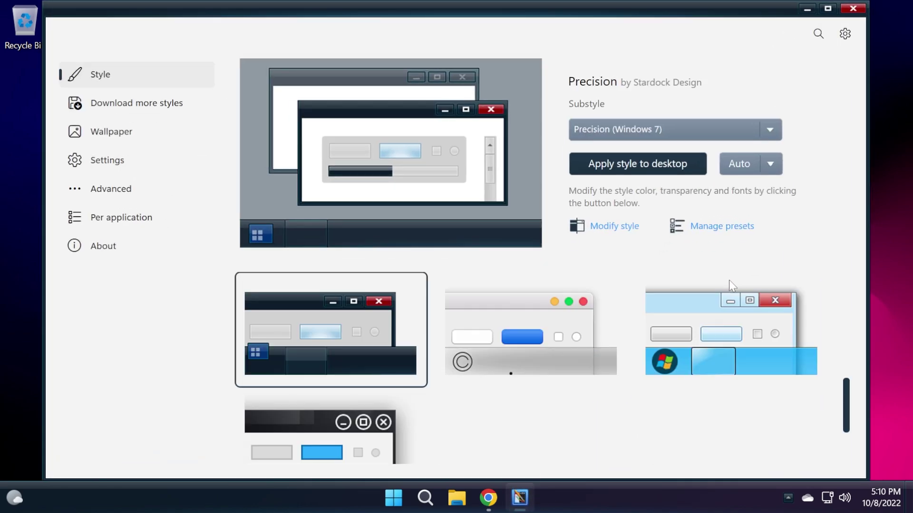
{"action": "left_click", "coordinate": [541, 319]}
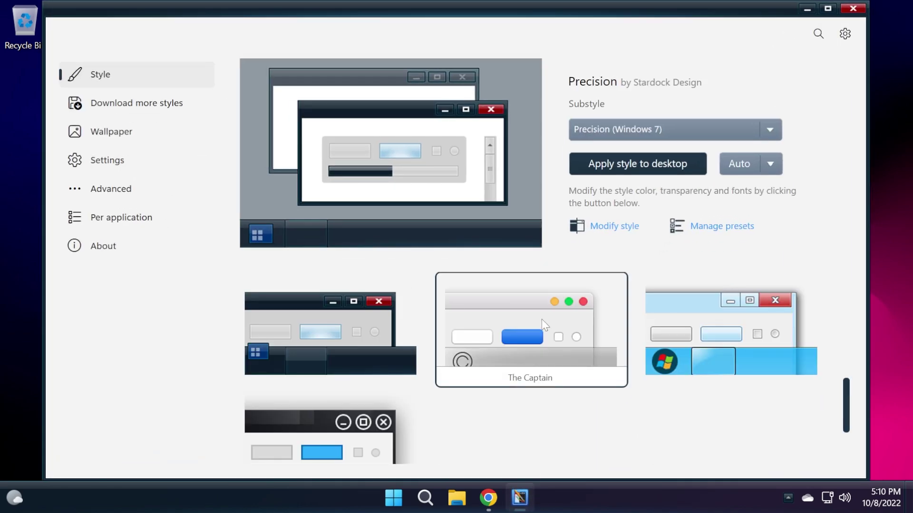
{"action": "left_click", "coordinate": [620, 172]}
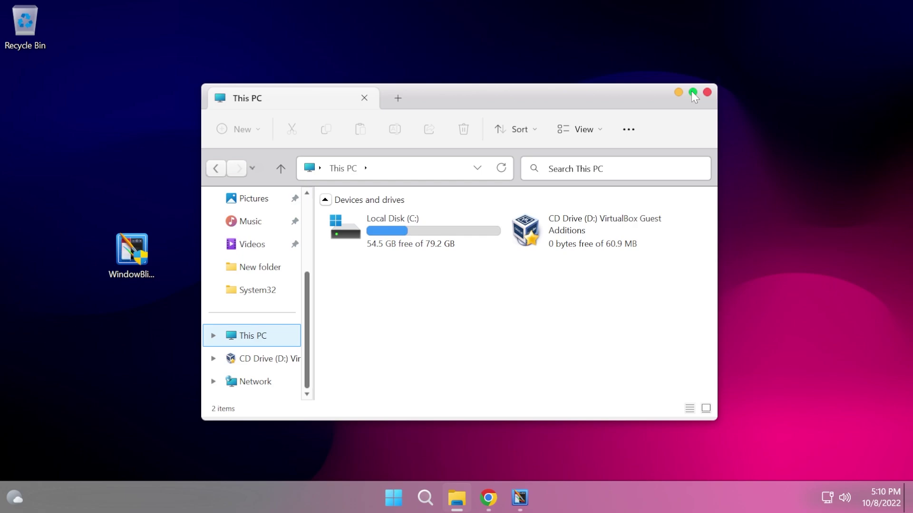
Step: Inspect The Captain style in File Explorer's menus and tray, then close Explorer
{"action": "left_click", "coordinate": [628, 129]}
{"action": "left_click", "coordinate": [666, 128]}
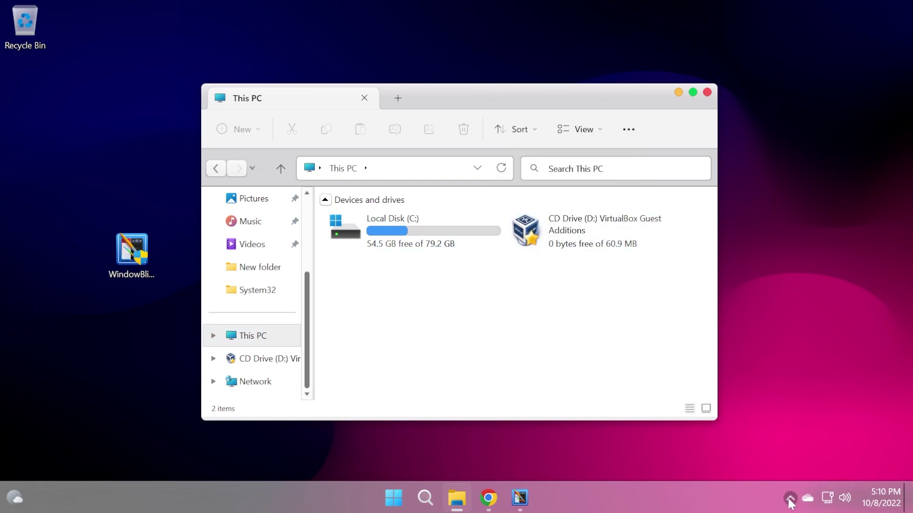
{"action": "left_click", "coordinate": [790, 498]}
{"action": "left_click", "coordinate": [470, 328]}
{"action": "mouse_move", "coordinate": [452, 98]}
{"action": "left_mouse_down"}
{"action": "mouse_move", "coordinate": [449, 84]}
{"action": "mouse_move", "coordinate": [446, 98]}
{"action": "left_mouse_up"}
{"action": "left_click", "coordinate": [693, 96]}
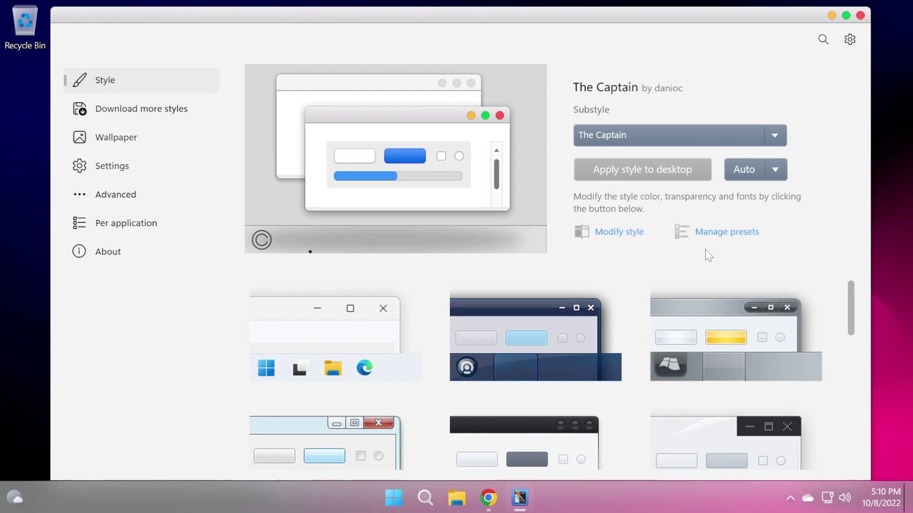
Step: Recolour the style with red, then stop modifying its colours
{"action": "left_click", "coordinate": [606, 234]}
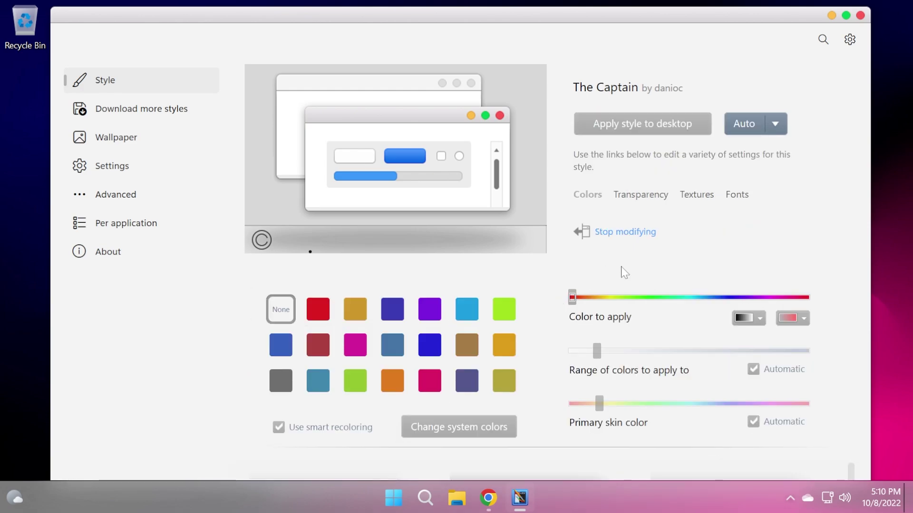
{"action": "left_click", "coordinate": [320, 314]}
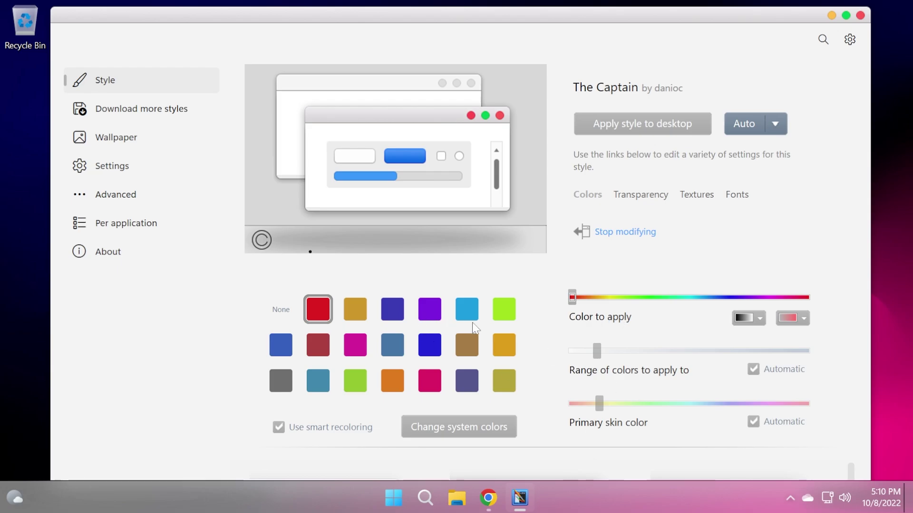
{"action": "left_click", "coordinate": [646, 233]}
Step: Open and close the Manage presets options without choosing one
{"action": "left_click", "coordinate": [703, 234]}
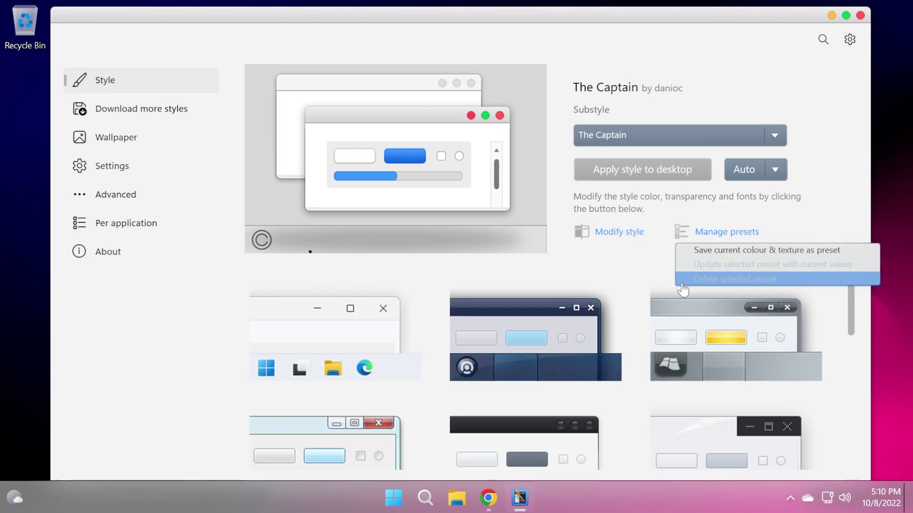
{"action": "left_click", "coordinate": [844, 219]}
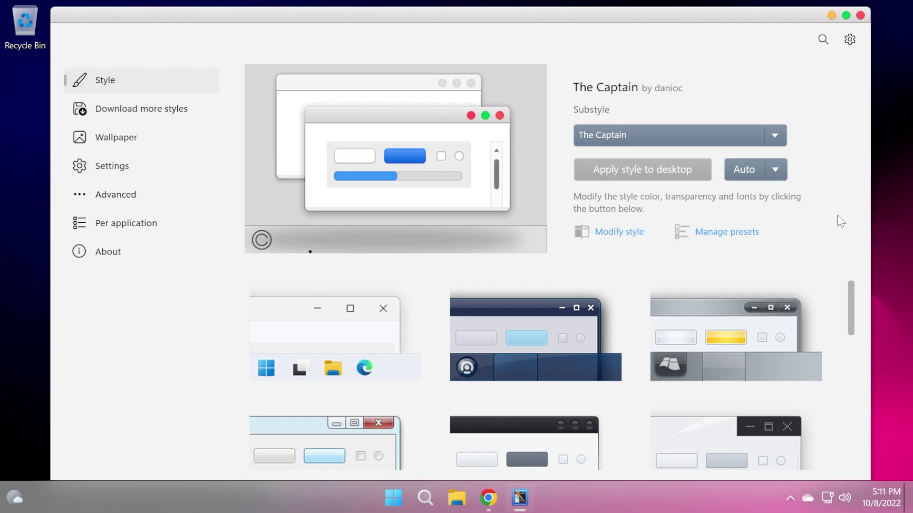
{"action": "scroll", "coordinate": [520, 346], "scroll_direction": "down", "scroll_amount": 5}
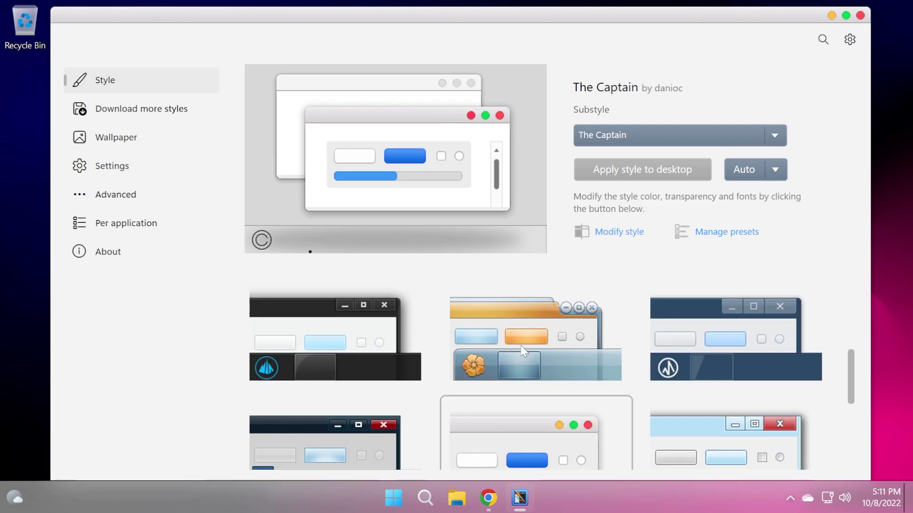
{"action": "scroll", "coordinate": [521, 346], "scroll_direction": "up", "scroll_amount": 5}
Step: Open Download more styles and show the Grey Matters style's details by LightStar
{"action": "left_click", "coordinate": [128, 111]}
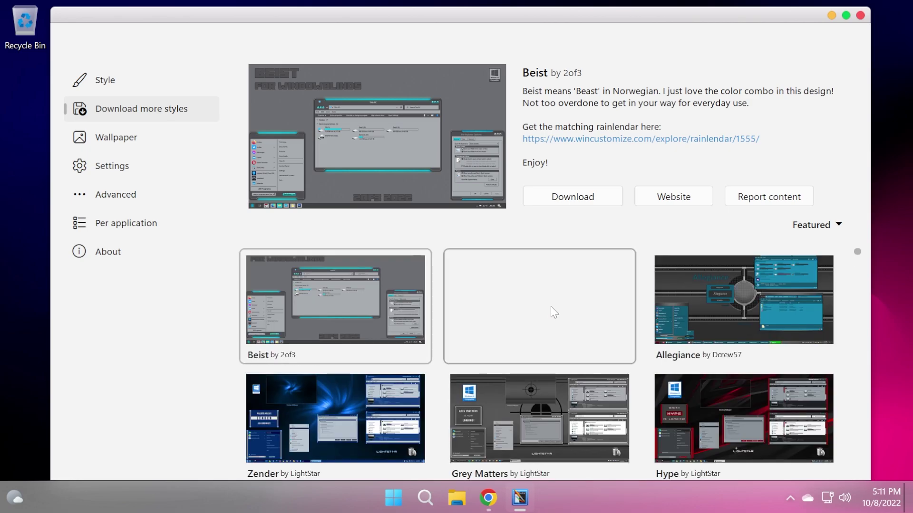
{"action": "left_click", "coordinate": [552, 193]}
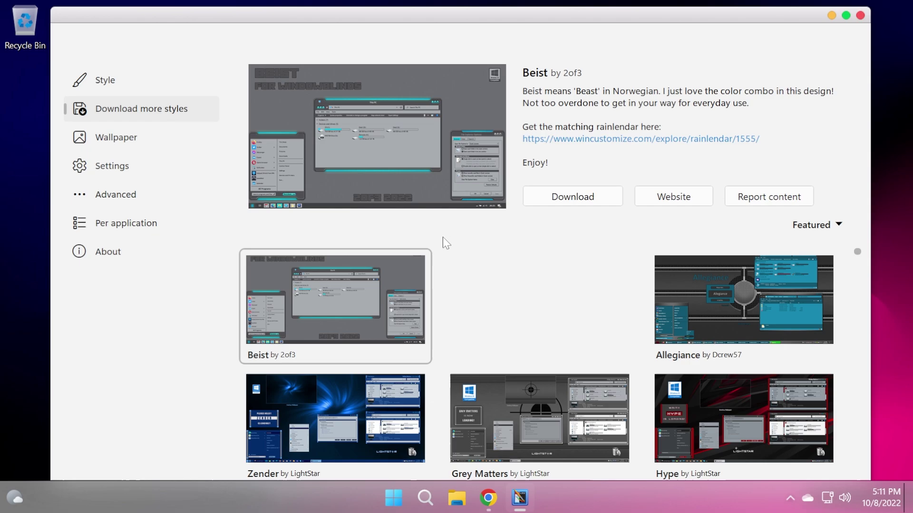
{"action": "left_click", "coordinate": [524, 404]}
Step: Browse the Wallpaper page's grid and check its Settings dropdown, leaving Smart mode
{"action": "left_click", "coordinate": [563, 194]}
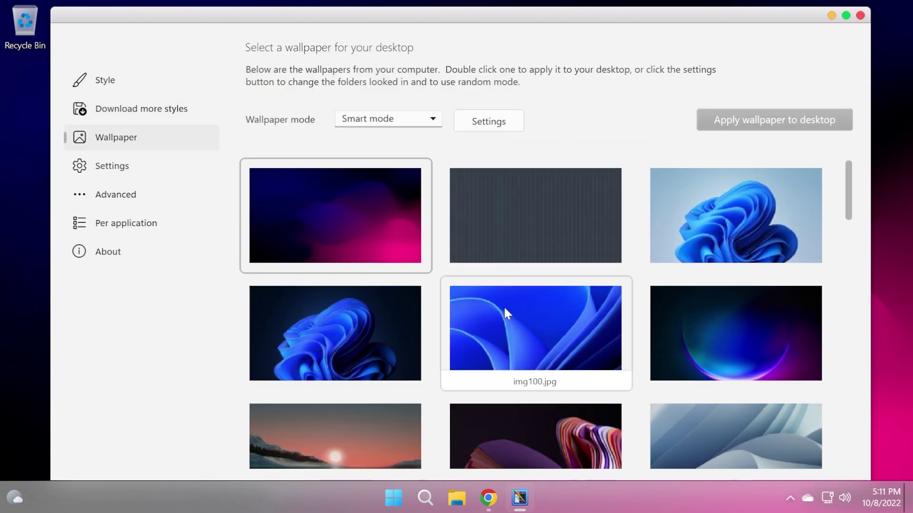
{"action": "scroll", "coordinate": [523, 281], "scroll_direction": "down", "scroll_amount": 5}
{"action": "scroll", "coordinate": [544, 254], "scroll_direction": "down", "scroll_amount": 15}
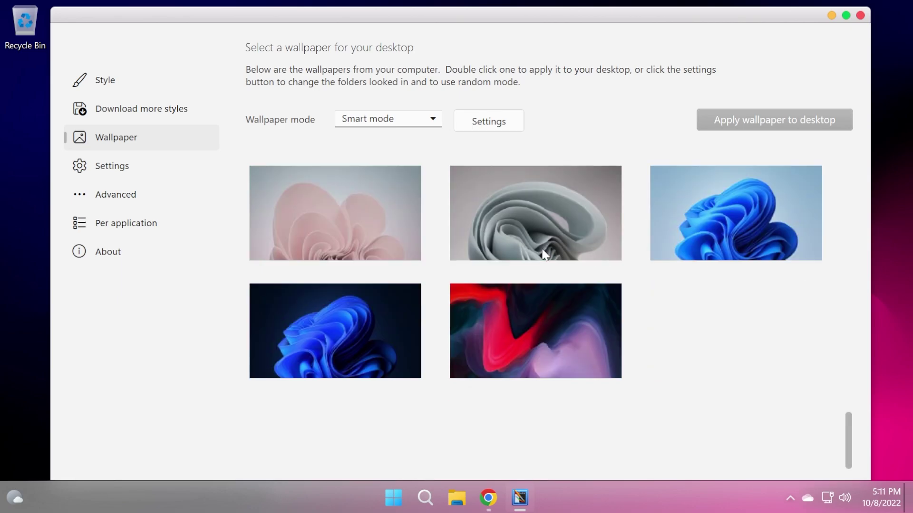
{"action": "scroll", "coordinate": [544, 255], "scroll_direction": "up", "scroll_amount": 5}
{"action": "scroll", "coordinate": [543, 256], "scroll_direction": "up", "scroll_amount": 6}
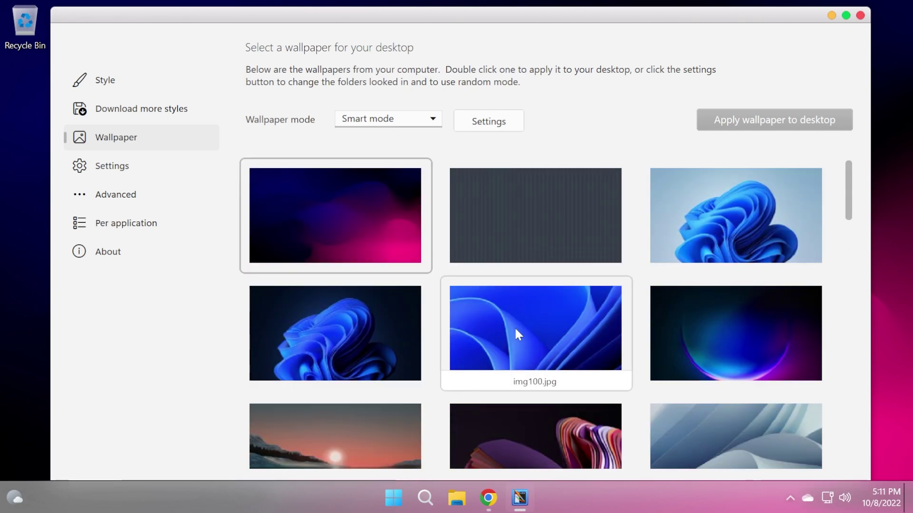
{"action": "scroll", "coordinate": [529, 337], "scroll_direction": "down", "scroll_amount": 3}
{"action": "scroll", "coordinate": [528, 337], "scroll_direction": "up", "scroll_amount": 5}
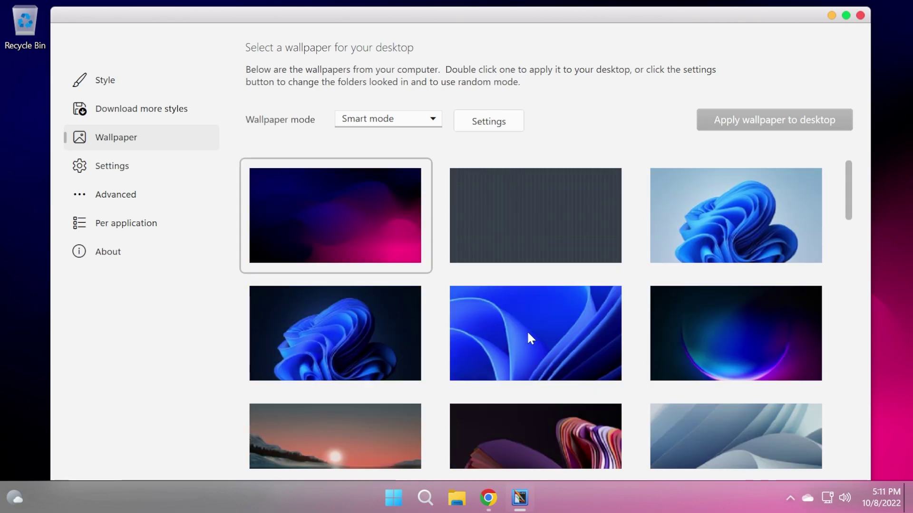
{"action": "left_click", "coordinate": [499, 126]}
{"action": "left_click", "coordinate": [525, 154]}
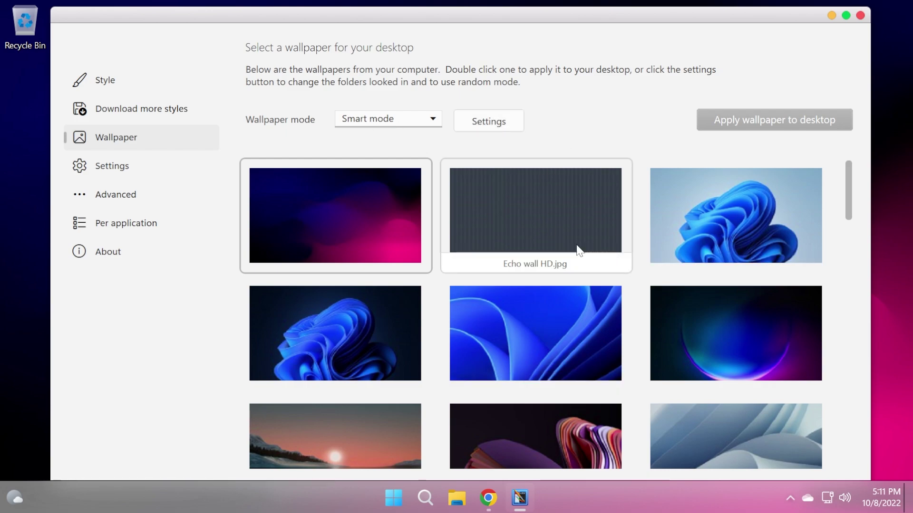
Step: In Settings, take the taskbar and Start menu from The Captain style
{"action": "left_click", "coordinate": [144, 167]}
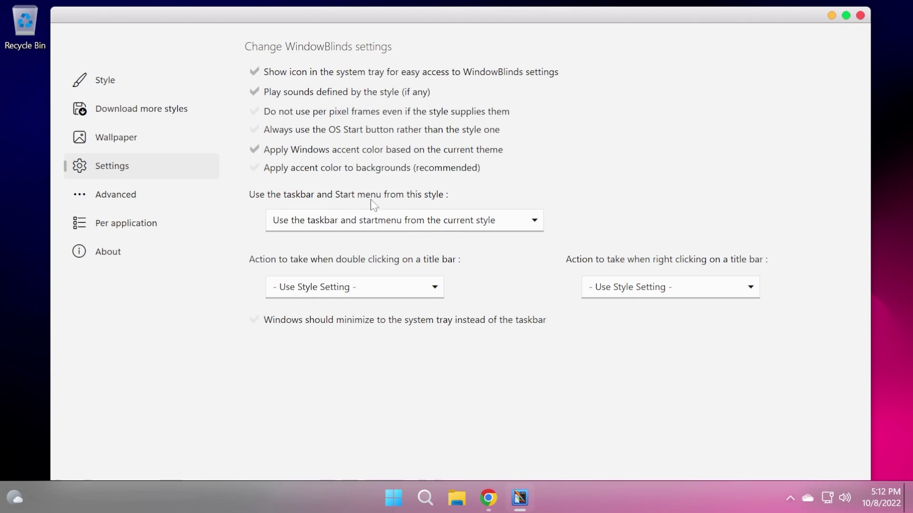
{"action": "left_click", "coordinate": [458, 224]}
{"action": "left_click", "coordinate": [293, 222]}
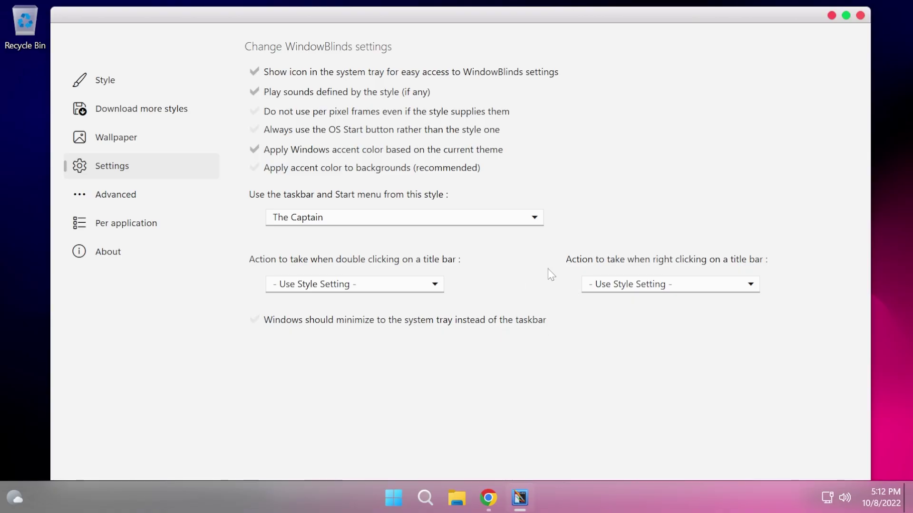
Step: Turn on control fading and 3rd party style plugins on the Advanced page, then check the Start menu
{"action": "left_click", "coordinate": [115, 195]}
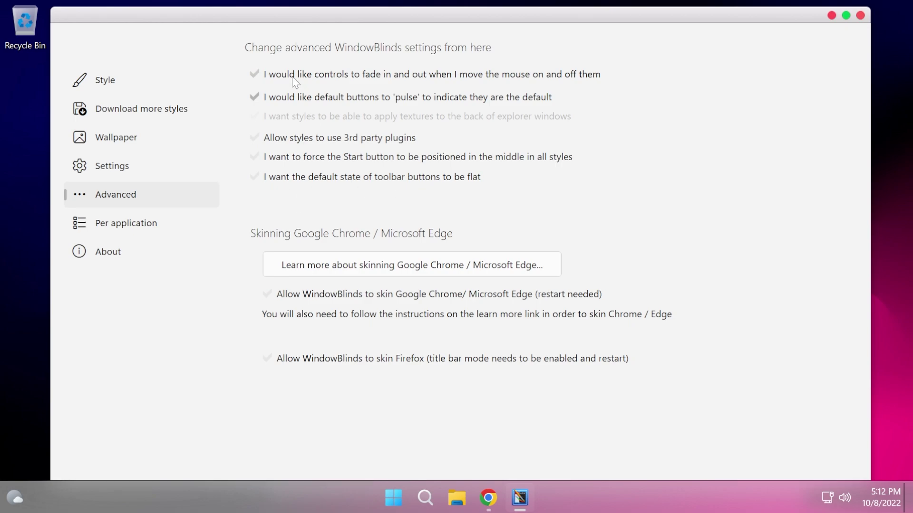
{"action": "left_click", "coordinate": [375, 71]}
{"action": "left_click", "coordinate": [339, 143]}
{"action": "left_click", "coordinate": [394, 497]}
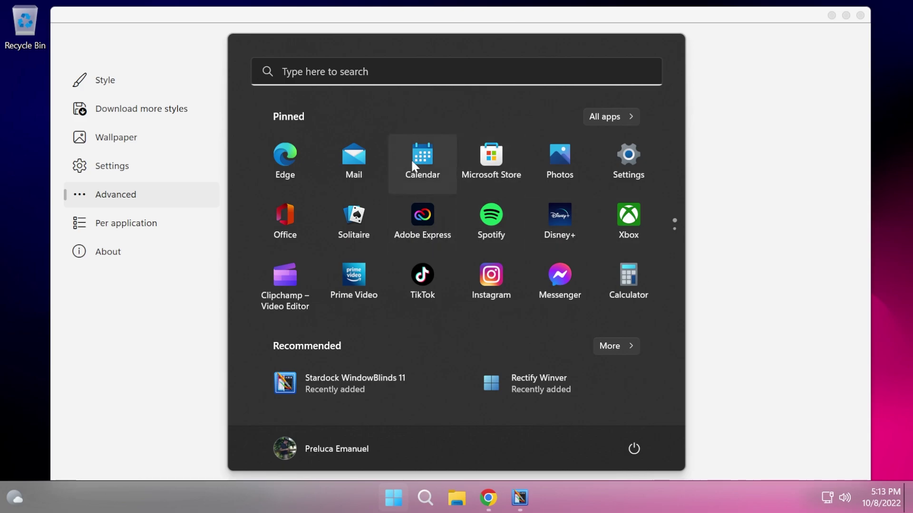
{"action": "left_click", "coordinate": [773, 272]}
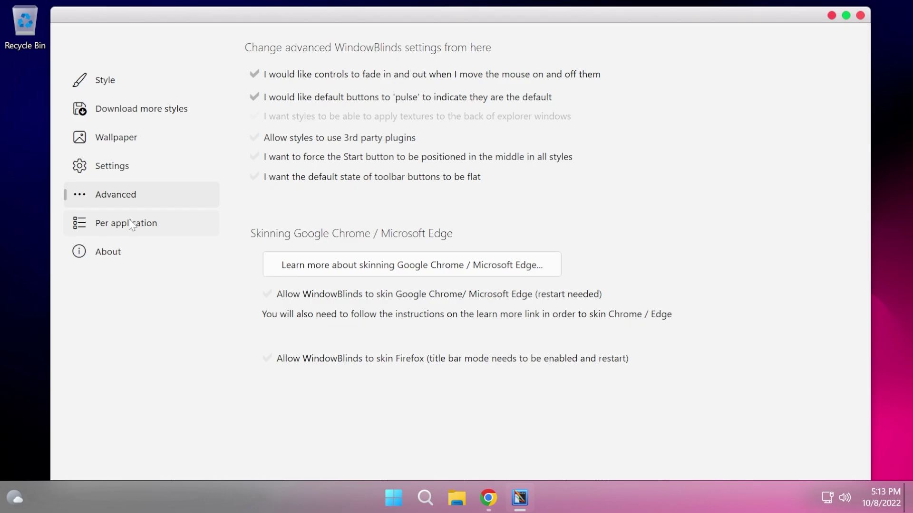
Step: Select the Ice style by danioc and apply it to the desktop
{"action": "left_click", "coordinate": [148, 223]}
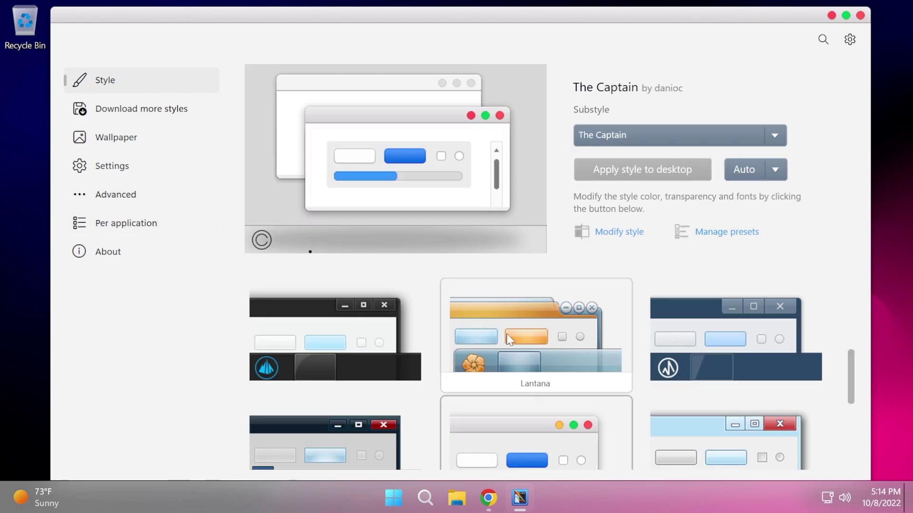
{"action": "left_click", "coordinate": [322, 328]}
{"action": "left_click", "coordinate": [654, 169]}
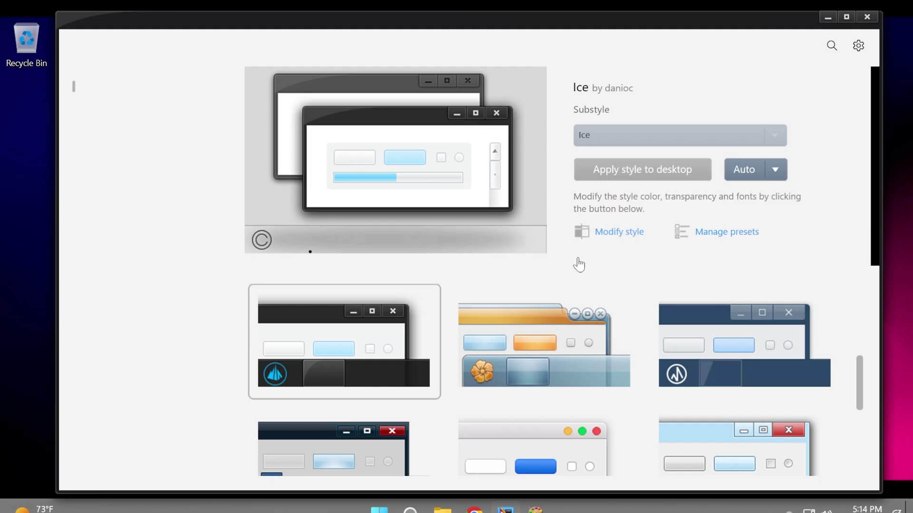
Step: Minimize WindowBlinds and inspect the dark Ice title bars on the This PC window
{"action": "left_click", "coordinate": [827, 17]}
{"action": "left_click", "coordinate": [416, 244]}
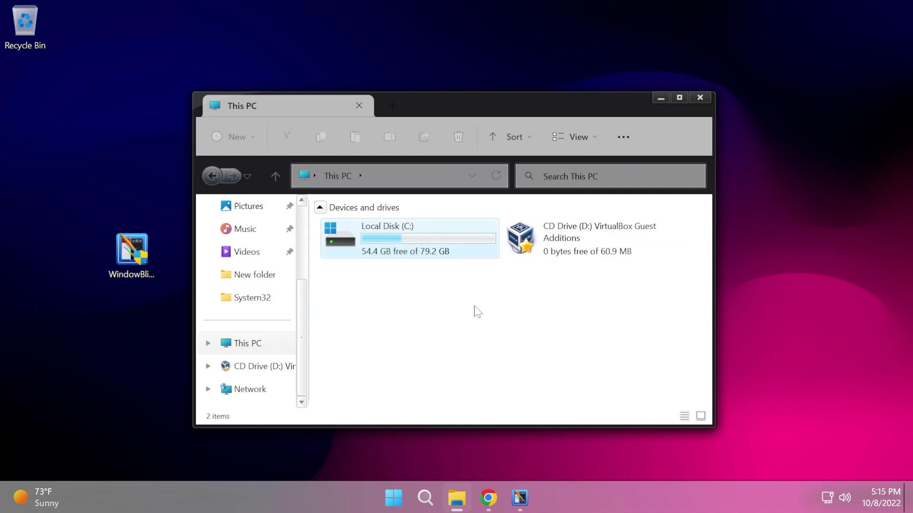
{"action": "mouse_move", "coordinate": [429, 104]}
{"action": "left_mouse_down"}
{"action": "mouse_move", "coordinate": [475, 114]}
{"action": "mouse_move", "coordinate": [433, 117]}
{"action": "left_mouse_up"}
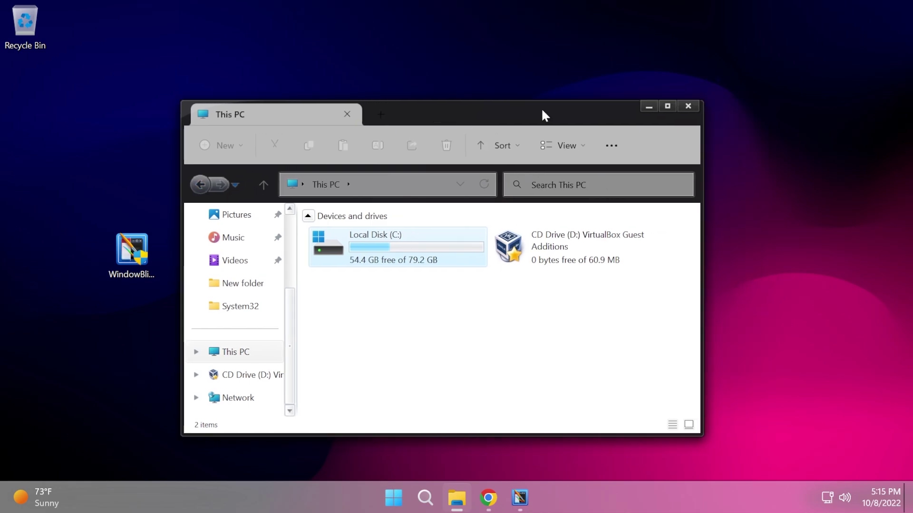
Step: Set the taskbar and Start menu to come from the current style, and apply the settings
{"action": "left_click", "coordinate": [692, 107]}
{"action": "left_click", "coordinate": [520, 497]}
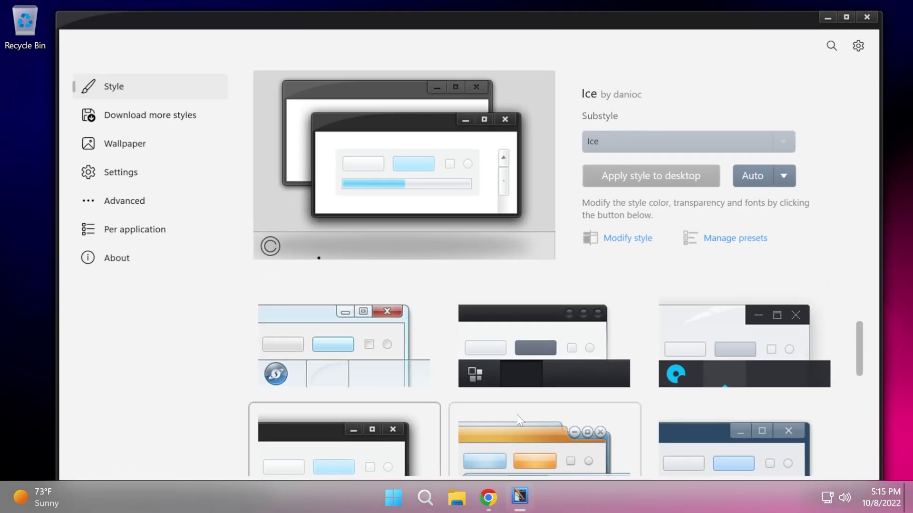
{"action": "scroll", "coordinate": [523, 288], "scroll_direction": "down", "scroll_amount": 2}
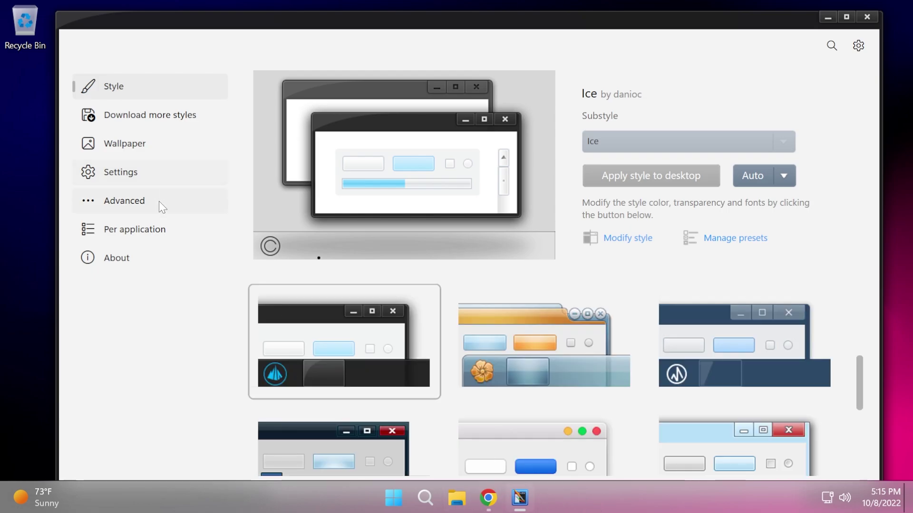
{"action": "left_click", "coordinate": [141, 178]}
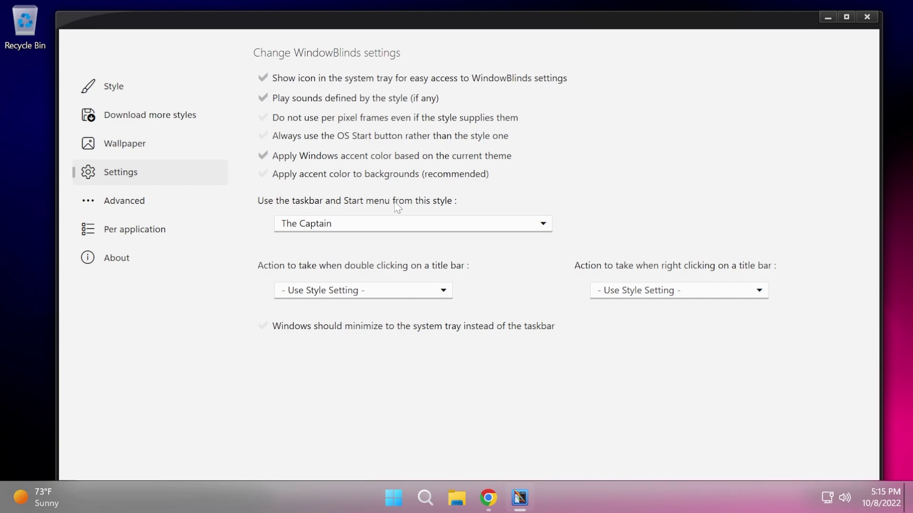
{"action": "left_click", "coordinate": [399, 224]}
{"action": "left_click", "coordinate": [353, 241]}
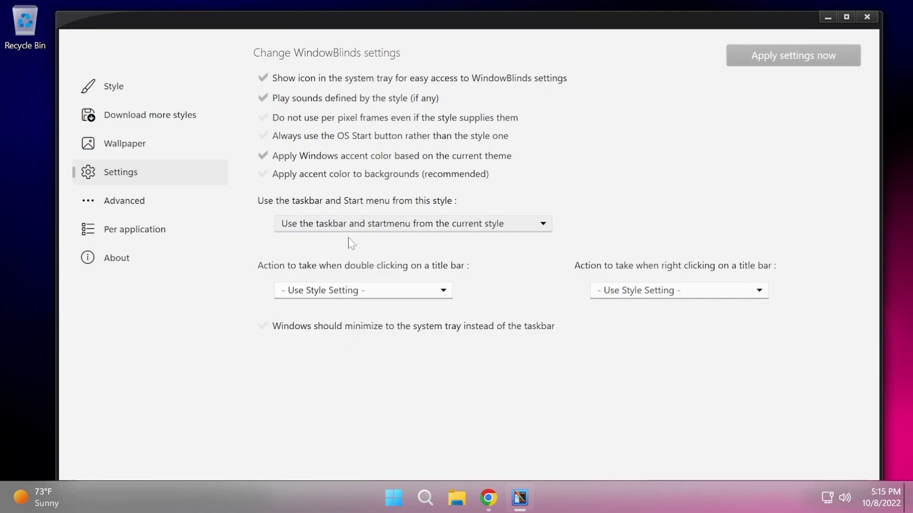
{"action": "left_click", "coordinate": [779, 67]}
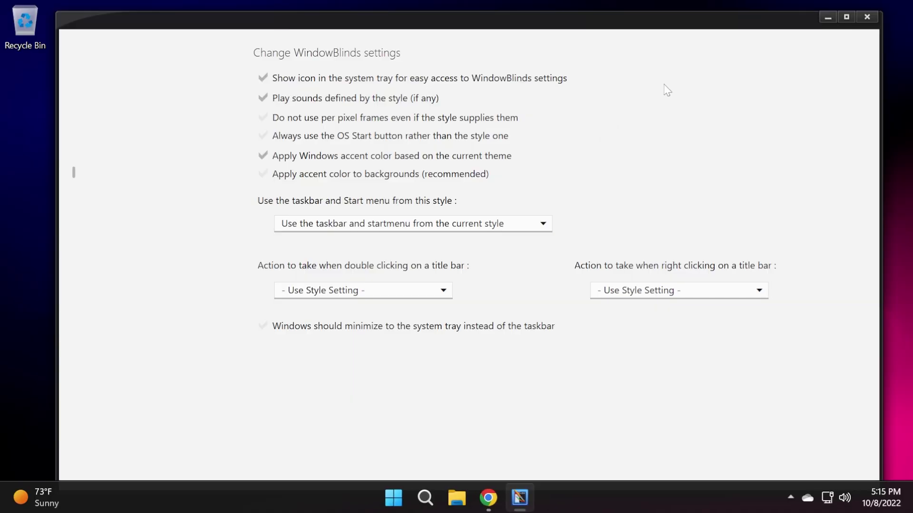
Step: Check the desktop, then browse the Style gallery showing Ice by danioc with its dark taskbar
{"action": "left_click", "coordinate": [867, 17]}
{"action": "left_click", "coordinate": [520, 505]}
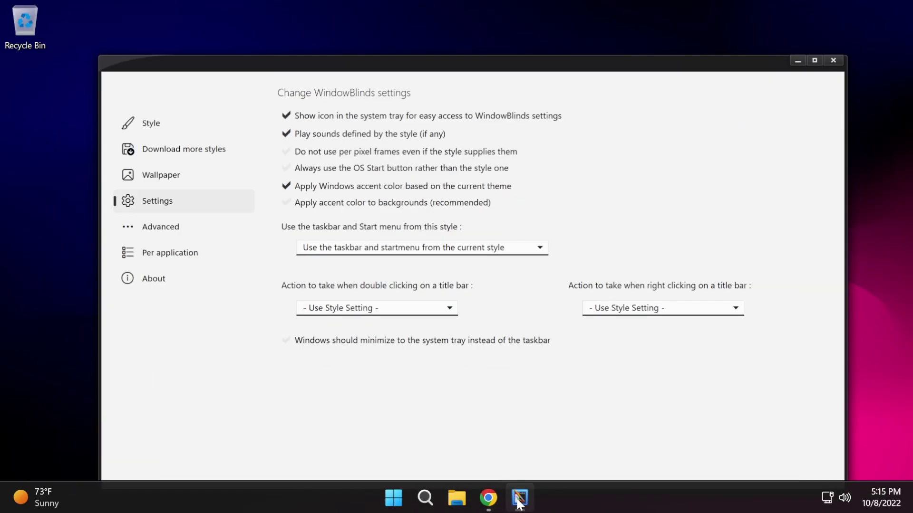
{"action": "left_click", "coordinate": [115, 88]}
{"action": "scroll", "coordinate": [426, 312], "scroll_direction": "down", "scroll_amount": 3}
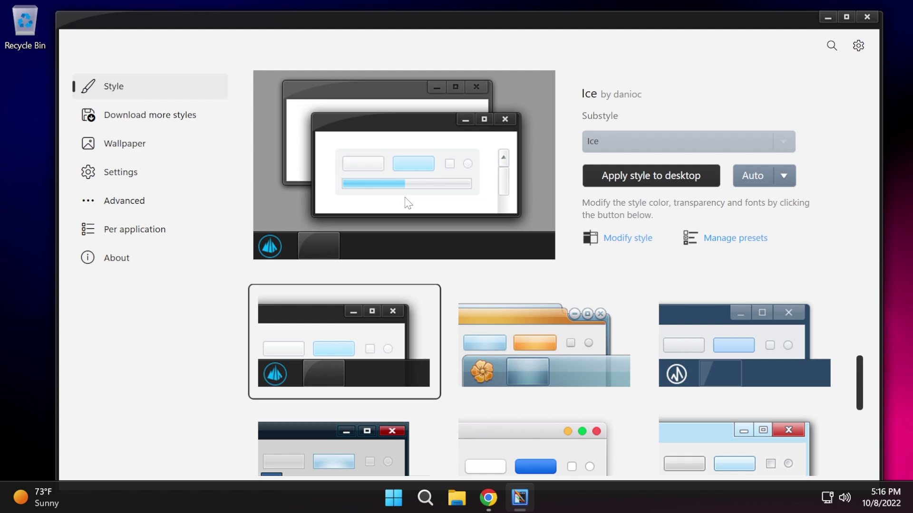
{"action": "scroll", "coordinate": [855, 370], "scroll_direction": "down", "scroll_amount": 3}
{"action": "scroll", "coordinate": [863, 447], "scroll_direction": "up", "scroll_amount": 4}
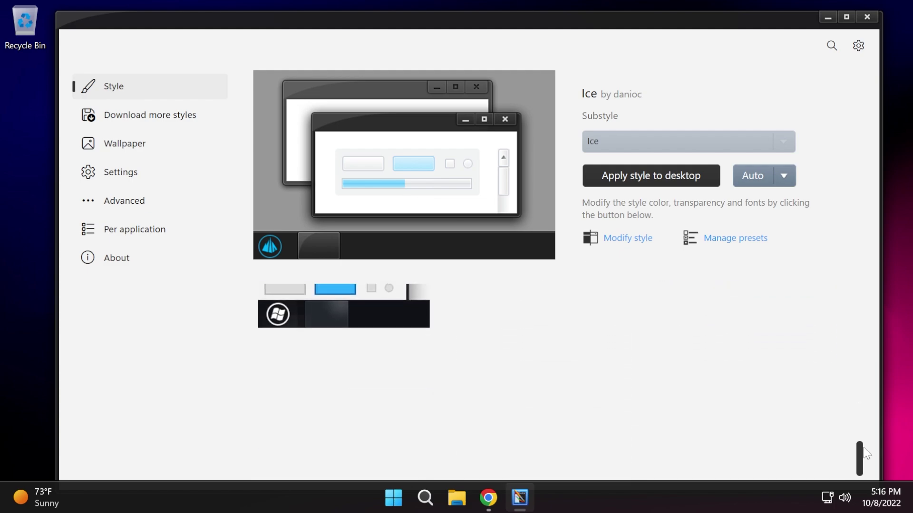
{"action": "scroll", "coordinate": [870, 361], "scroll_direction": "up", "scroll_amount": 3}
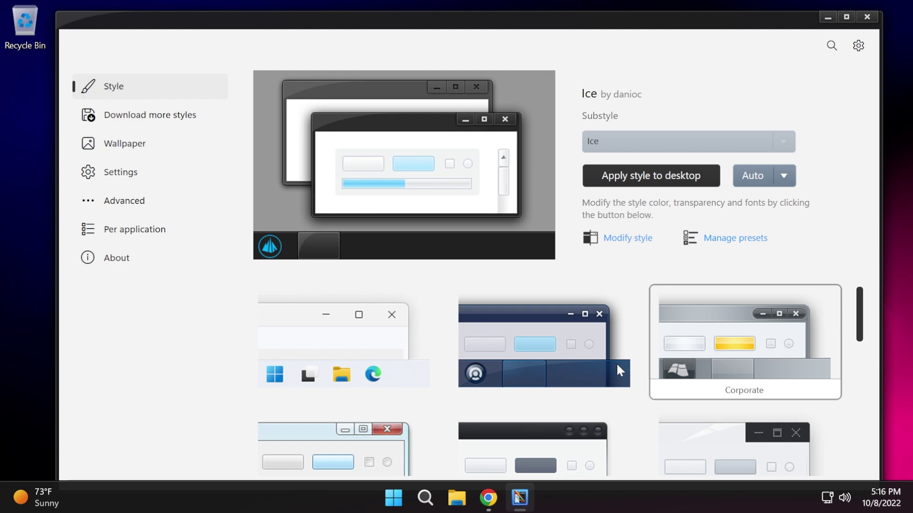